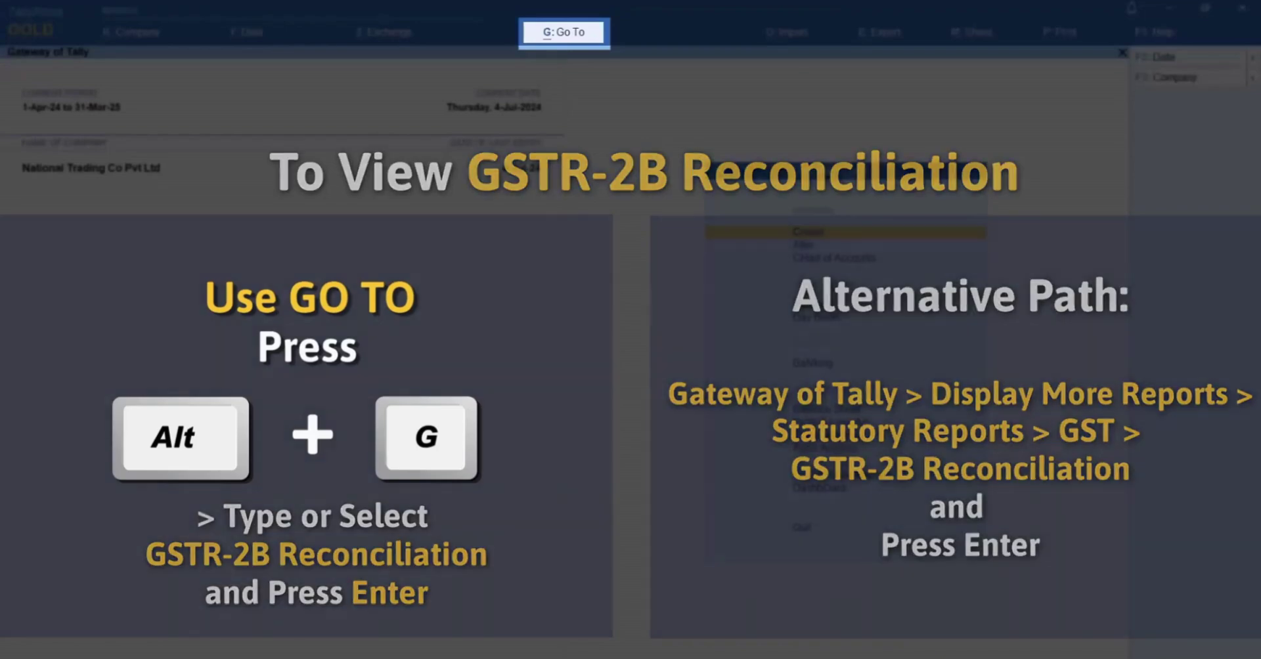
# Open the GSTR-2B Reconciliation report using Alt+G and '2b'.
pyautogui.hotkey('alt', 'g')
pyautogui.write('2')
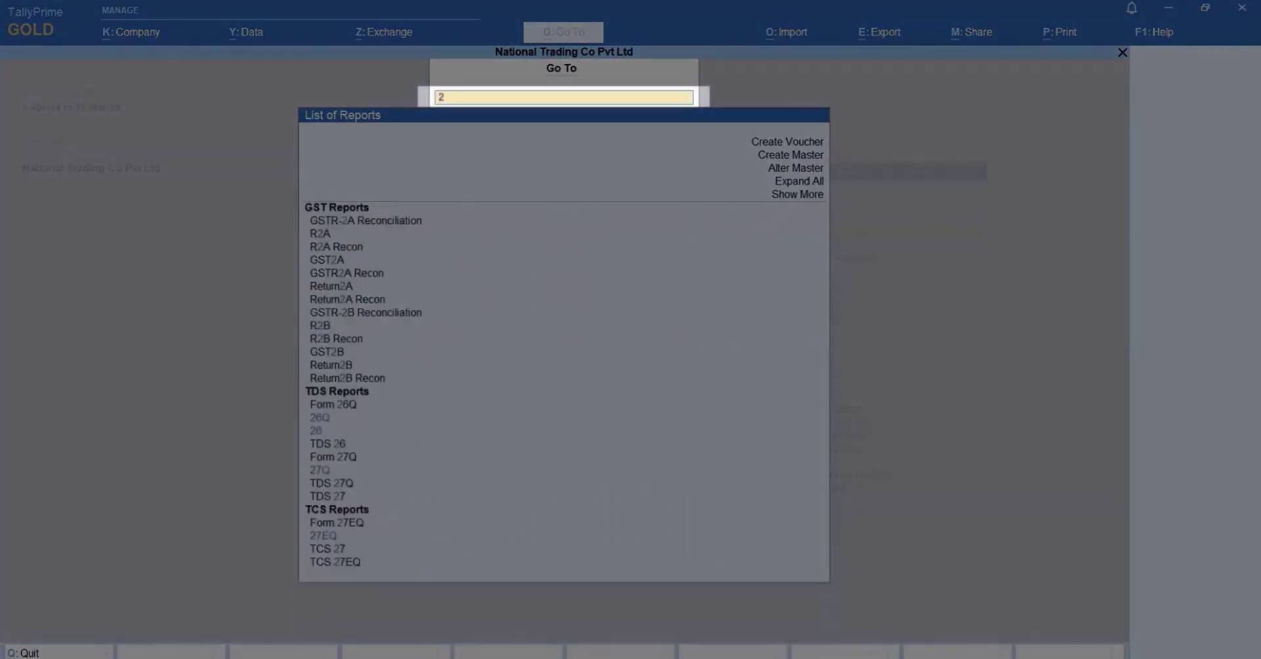
pyautogui.write('b')
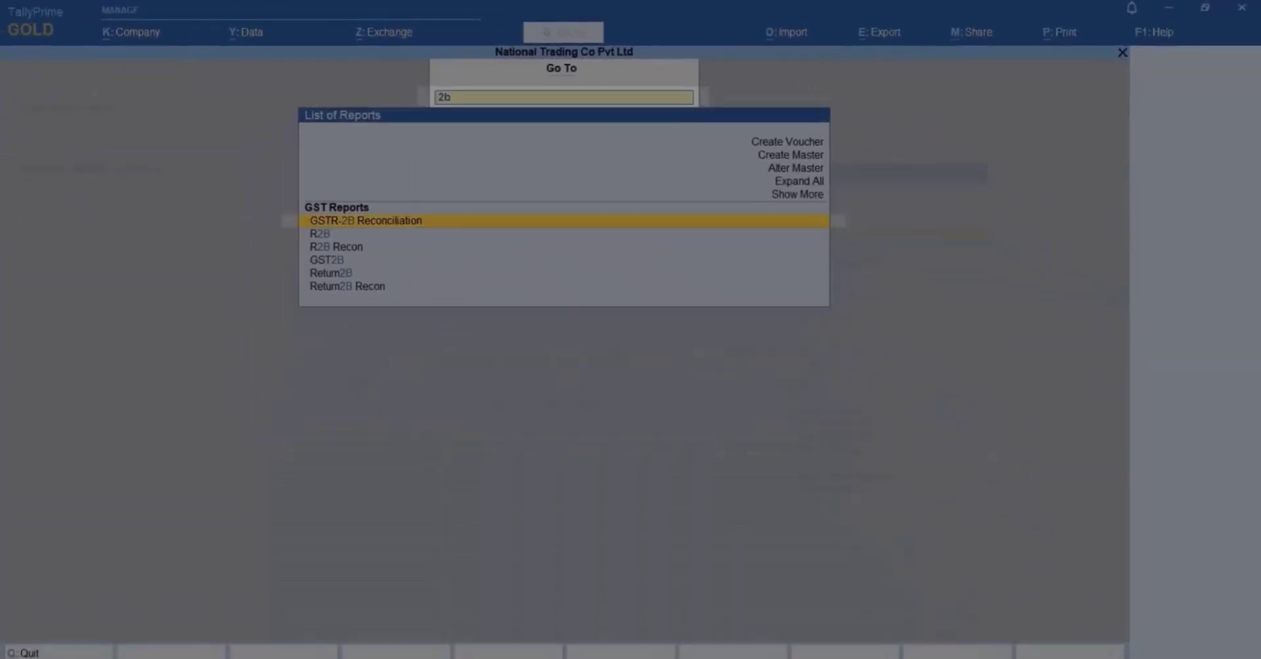
pyautogui.press('Return')
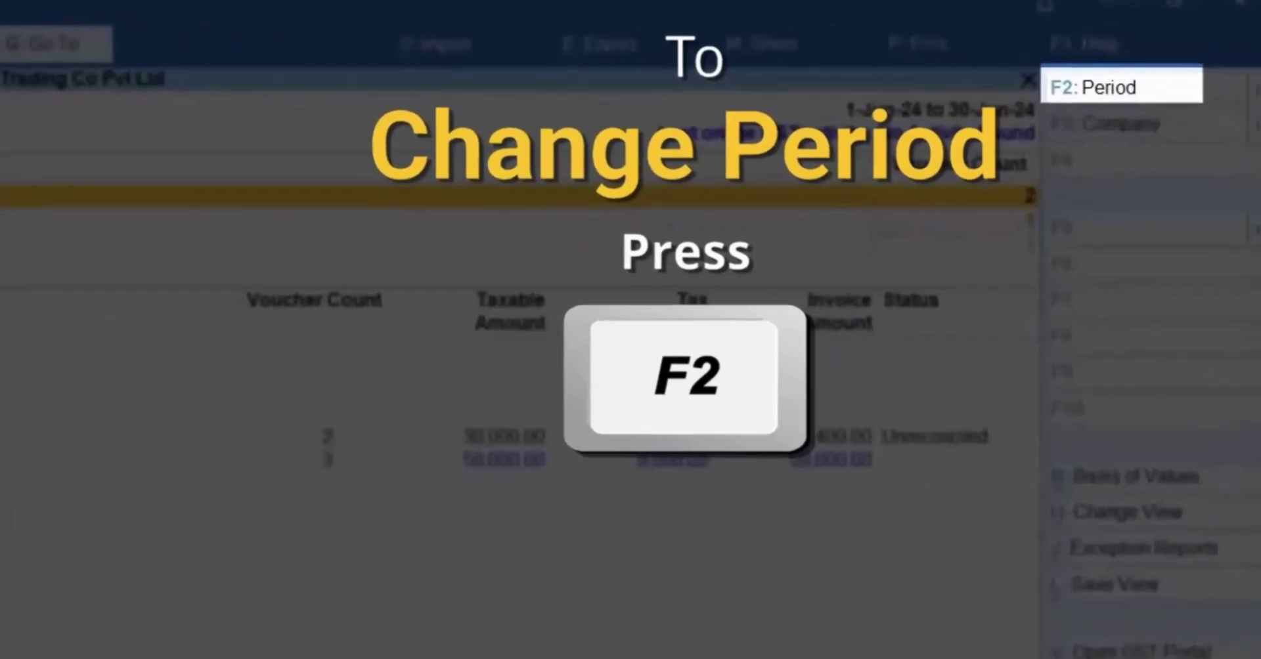
# Set the period to April 2024 and list Mismatched vouchers, showing voucher 58 (21,560 vs 25,960).
pyautogui.press('F2')
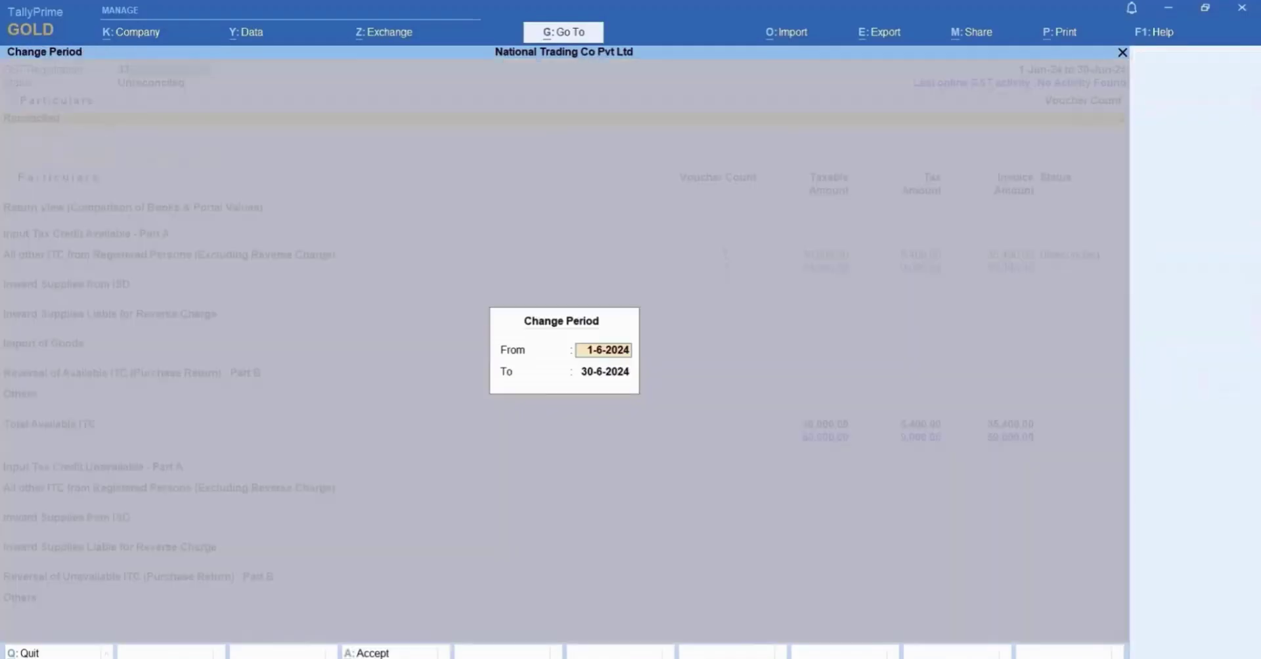
pyautogui.press('BackSpace')
pyautogui.write('apr')
pyautogui.press('Return')
pyautogui.write('a')
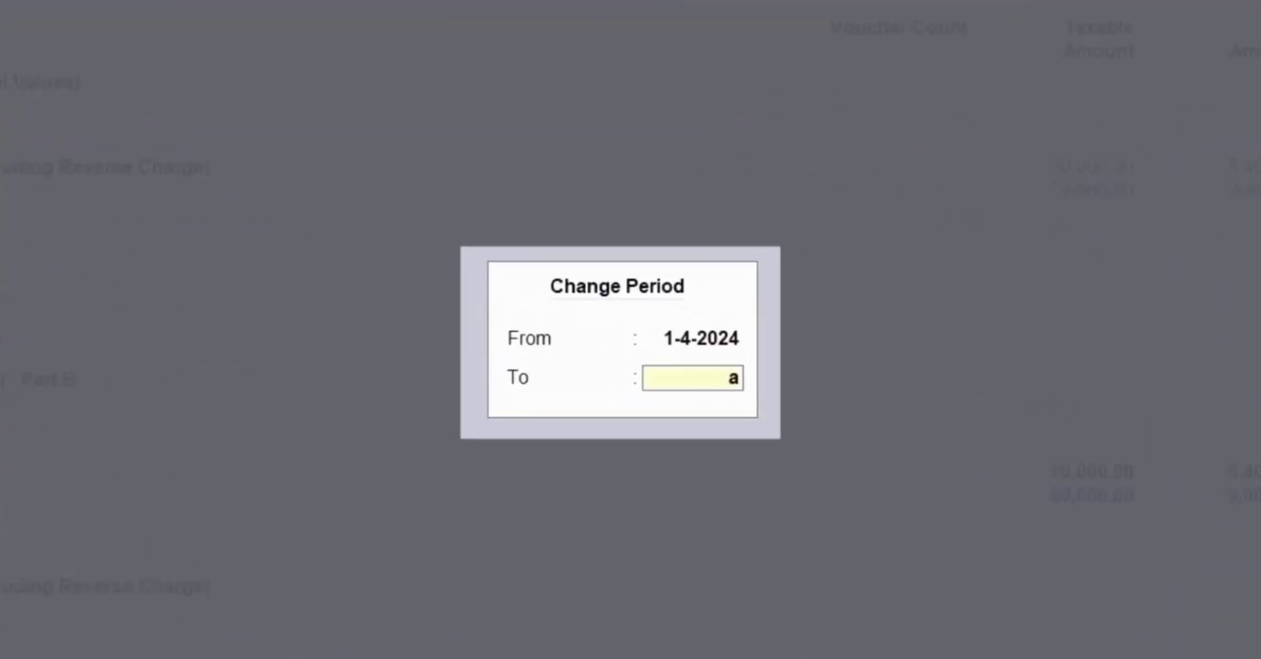
pyautogui.write('p')
pyautogui.write('r')
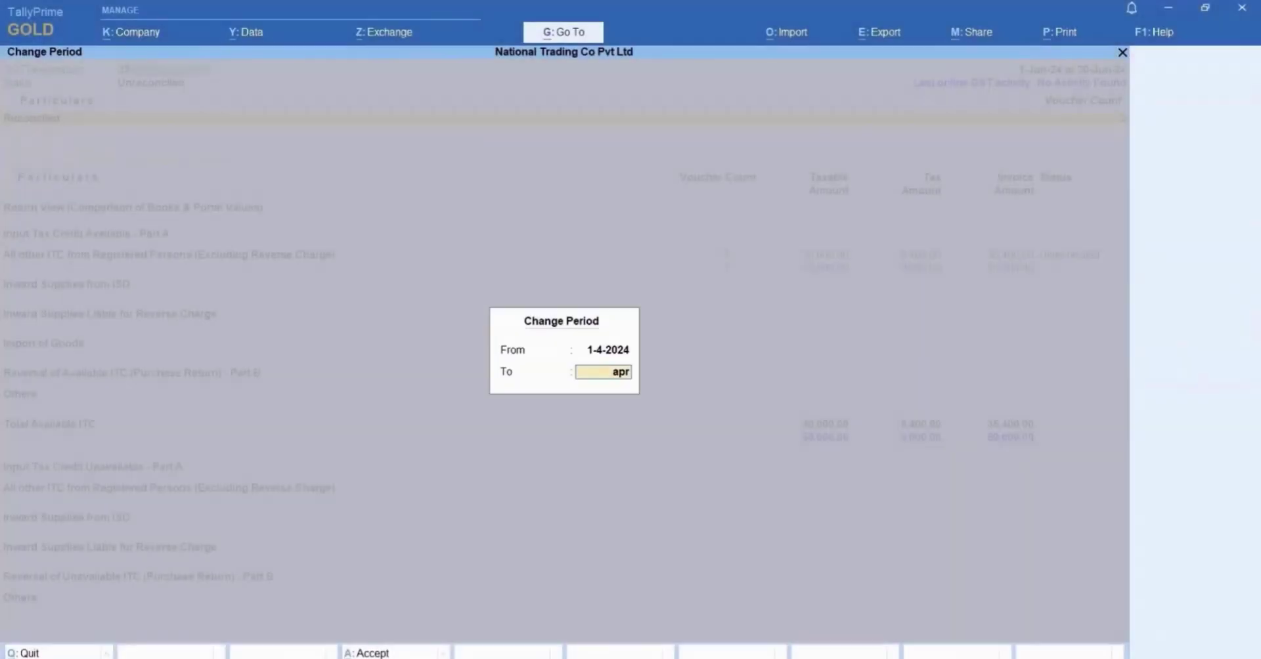
pyautogui.press('Return')
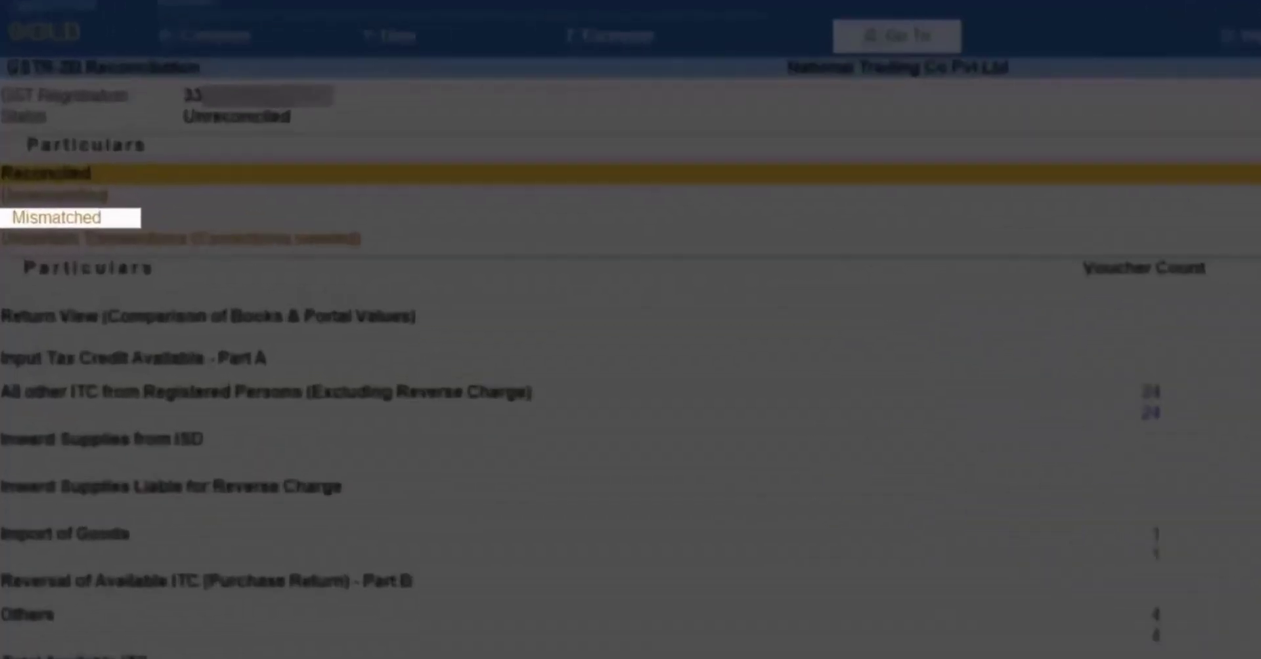
pyautogui.press('Down')
pyautogui.press('Down')
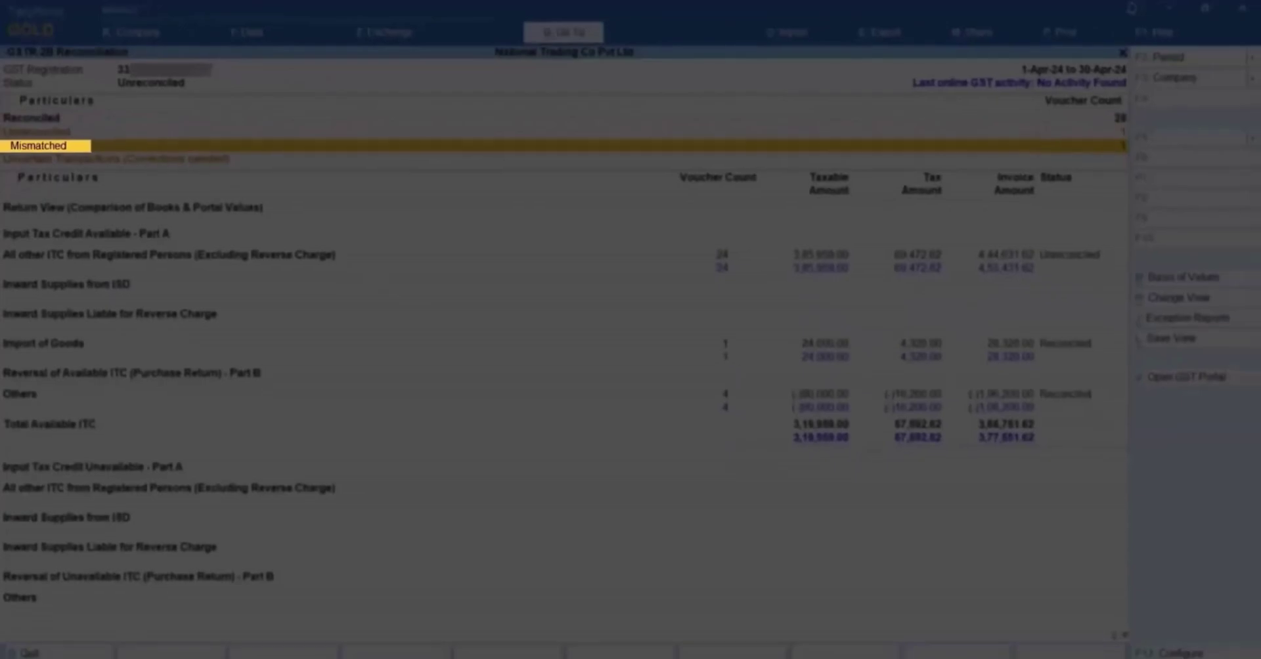
pyautogui.press('Return')
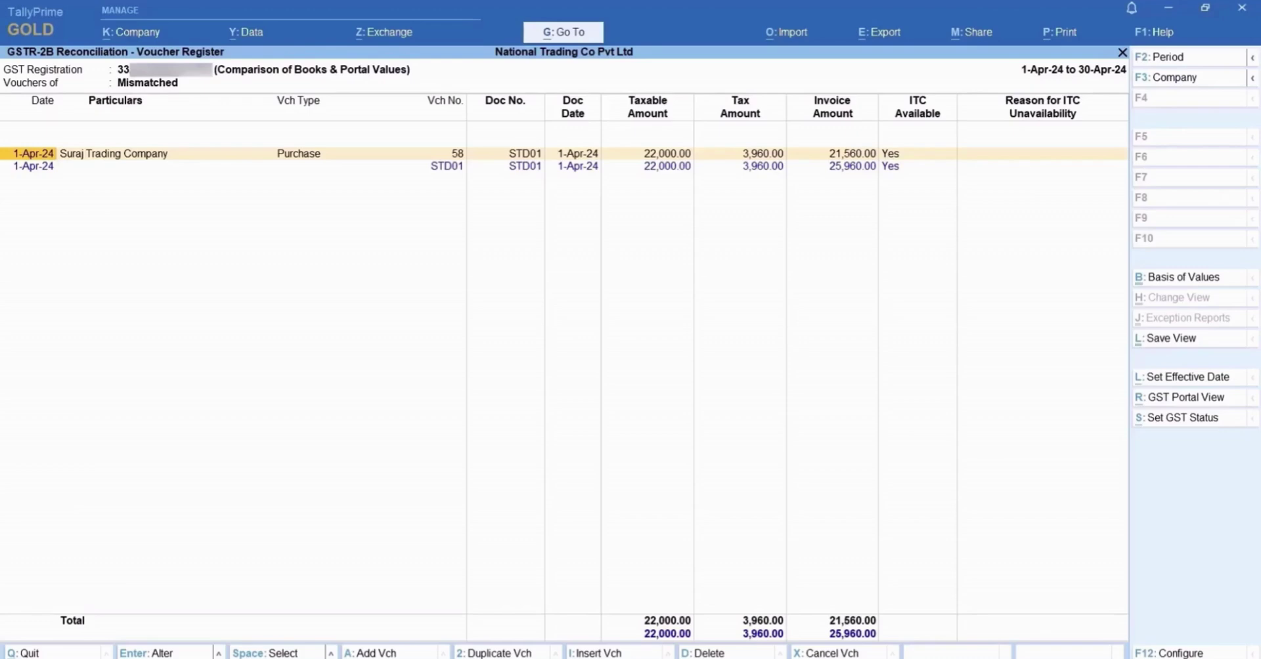
# Open the Tamil Nadu Registration for alteration via Alter Master > GST Registration.
pyautogui.press('Escape')
pyautogui.press('Escape')
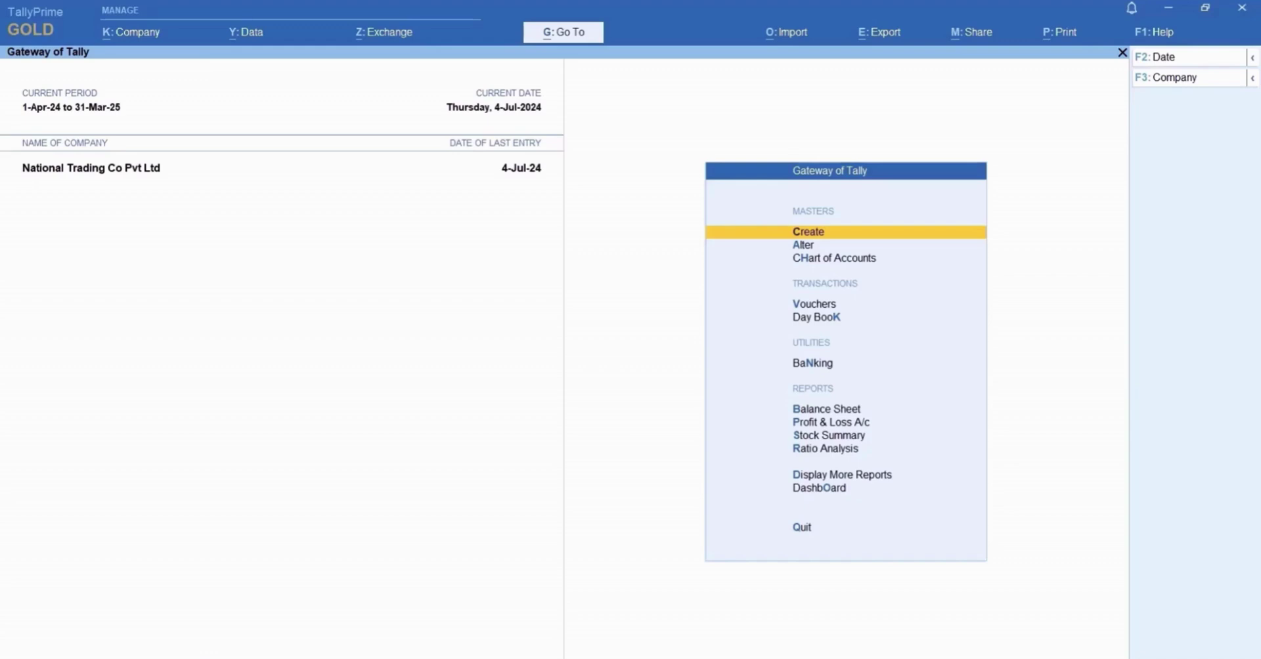
pyautogui.press('alt')
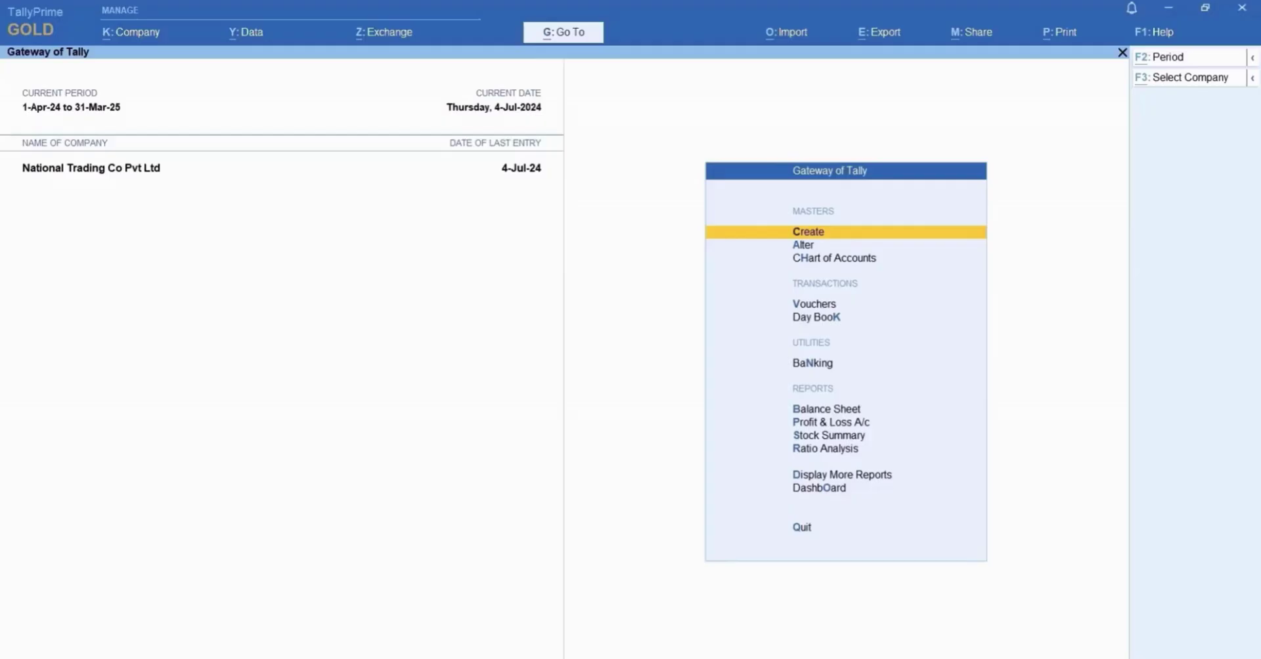
pyautogui.hotkey('alt', 'g')
pyautogui.press('Up')
pyautogui.press('Up')
pyautogui.press('Up')
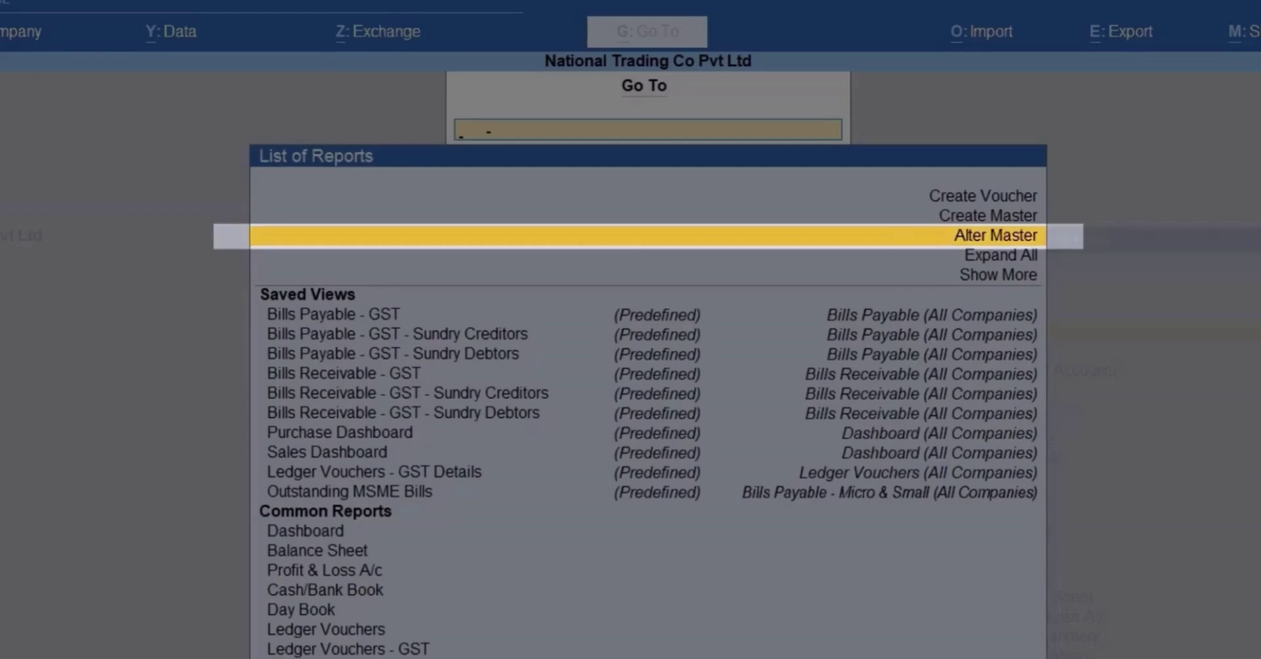
pyautogui.press('Return')
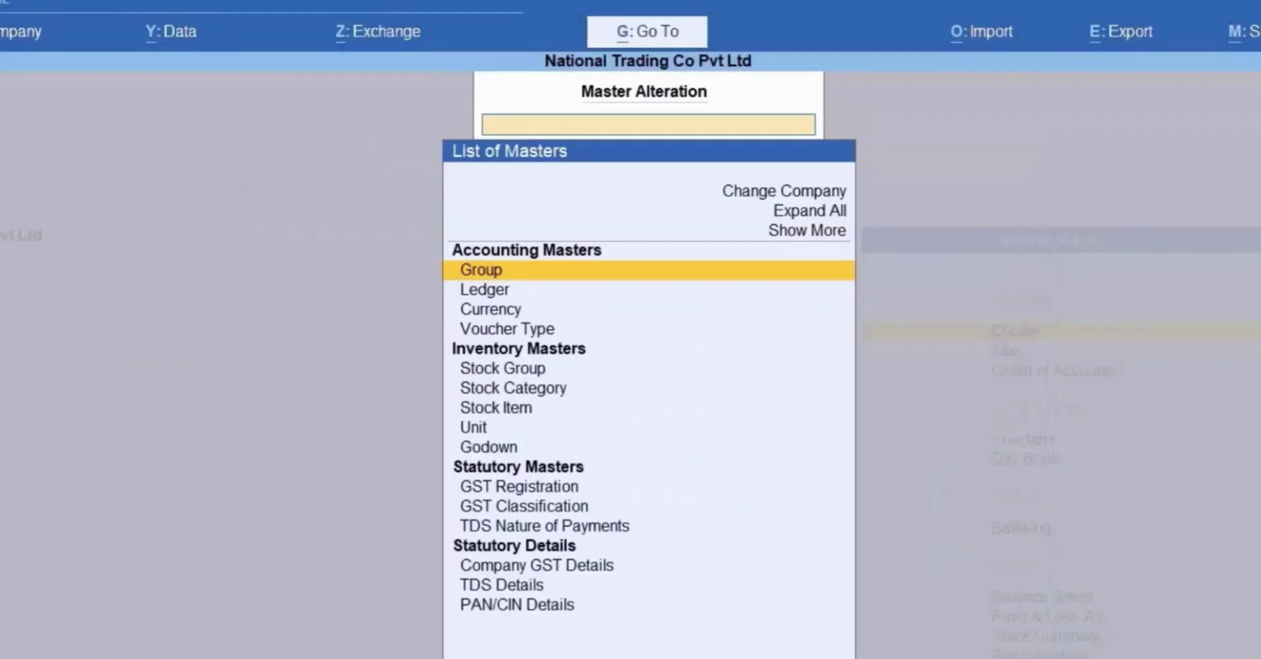
pyautogui.press('Down')
pyautogui.press('Down')
pyautogui.press('Down')
pyautogui.press('Down')
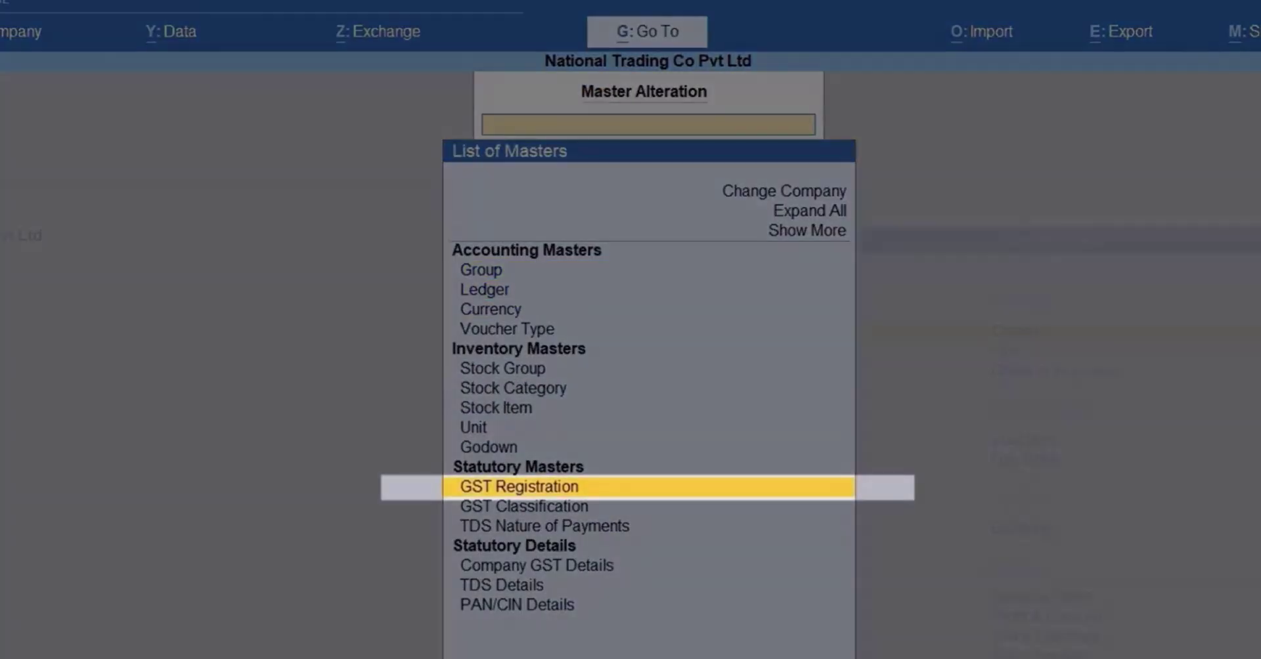
pyautogui.press('Return')
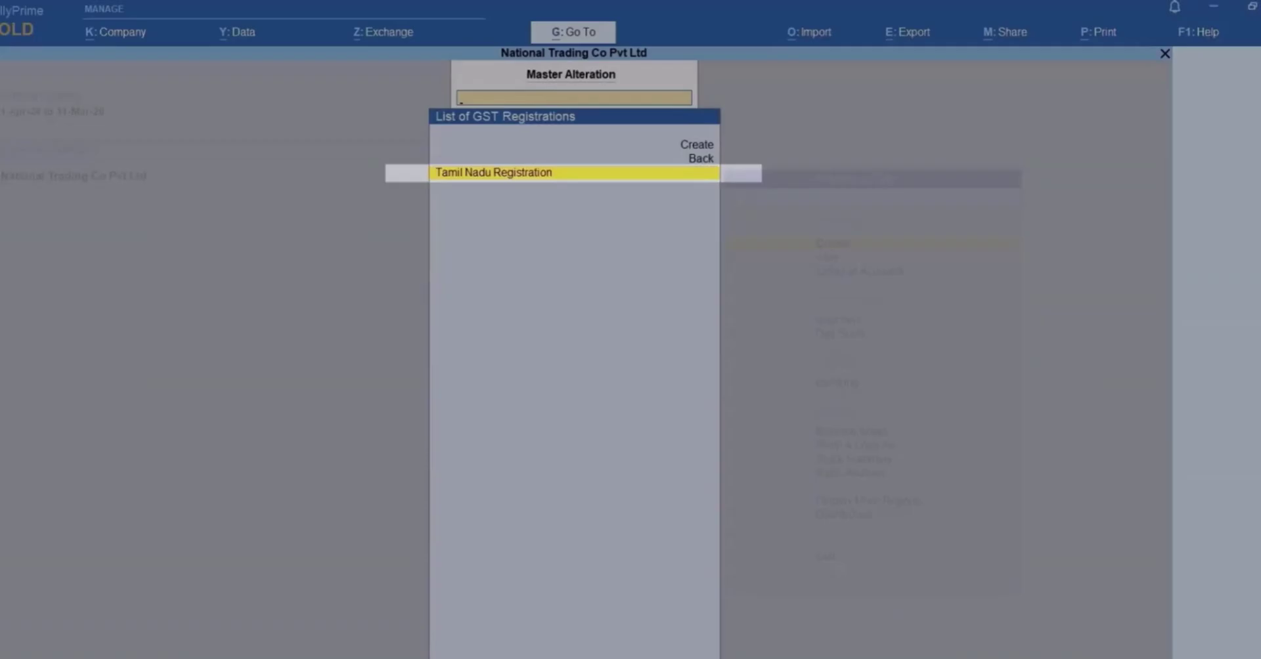
pyautogui.press('Return')
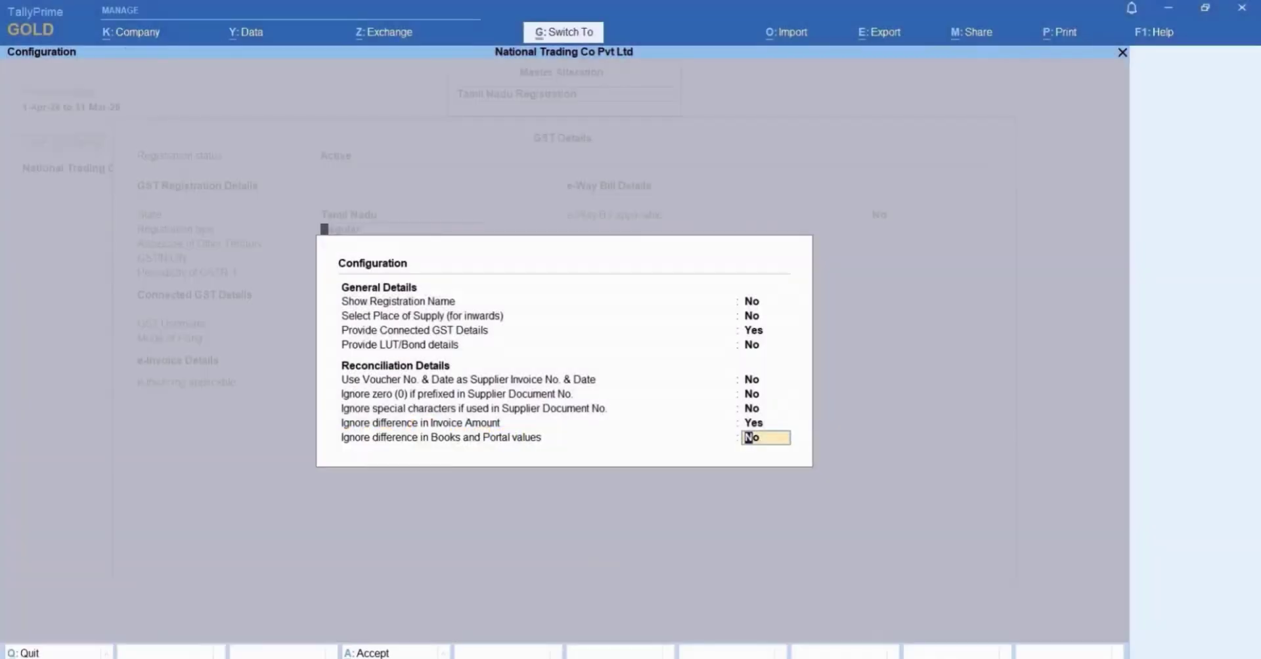
# Set Ignore difference in Invoice Amount to Yes and save the GST details.
pyautogui.hotkey('ctrl', 'a')
pyautogui.press('Return')
pyautogui.press('Return')
pyautogui.press('Return')
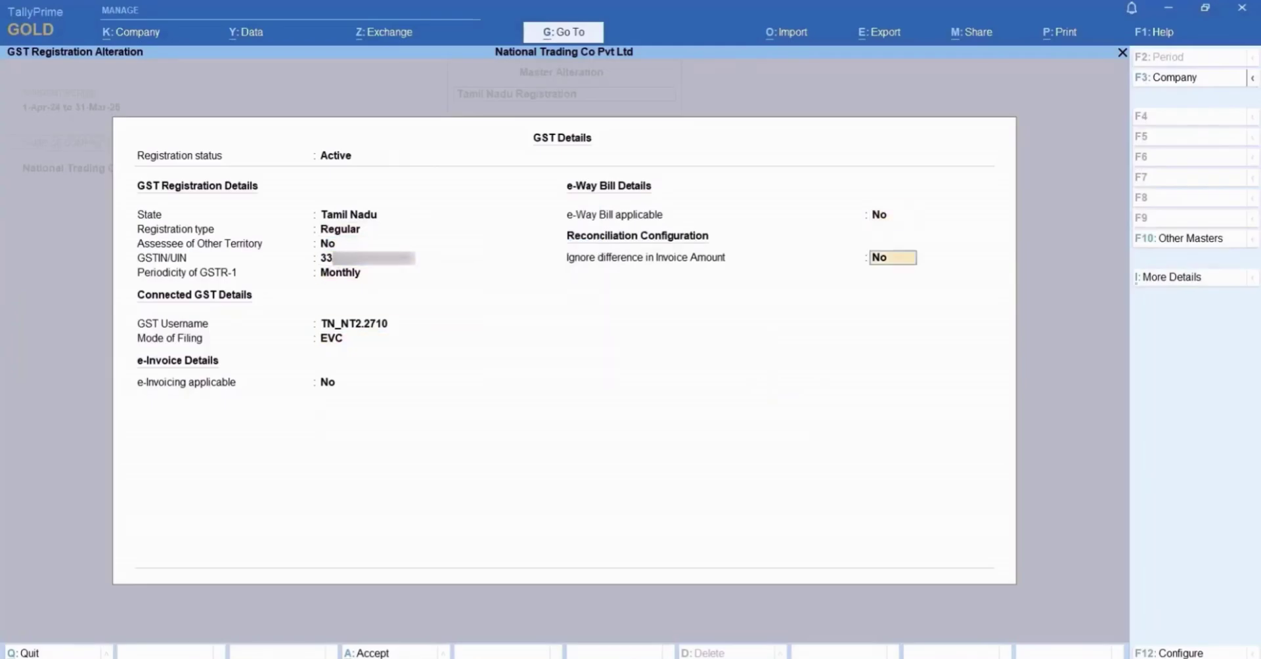
pyautogui.press('y')
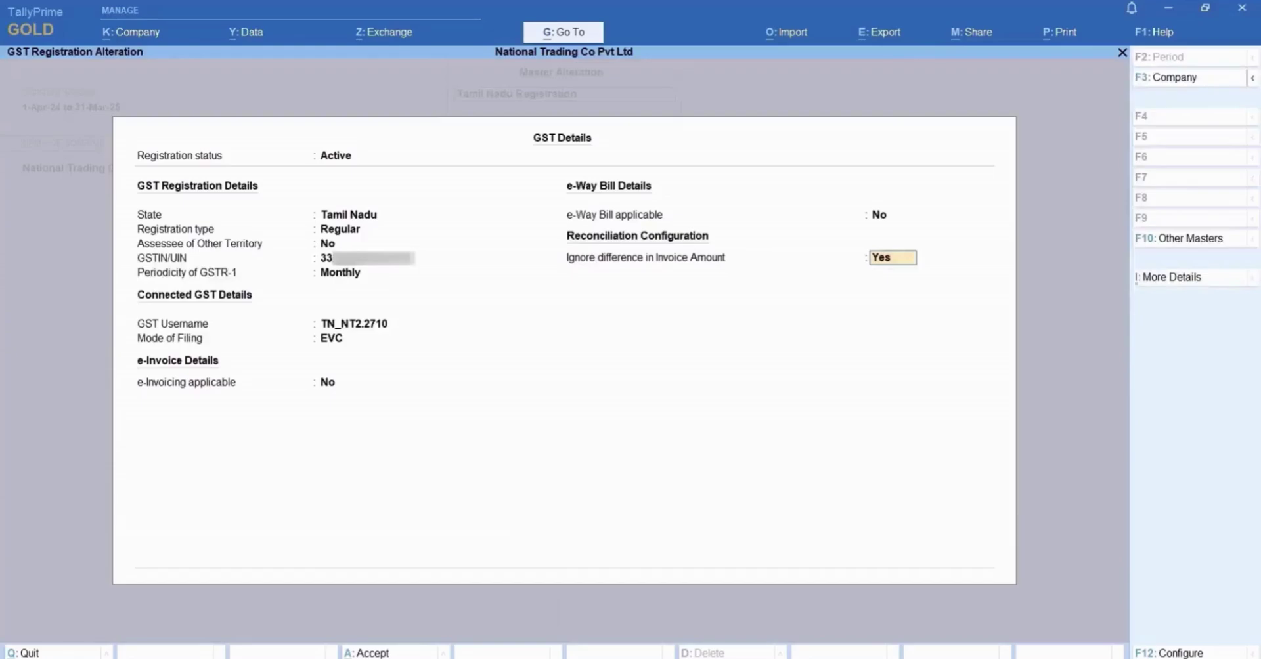
pyautogui.press('Return')
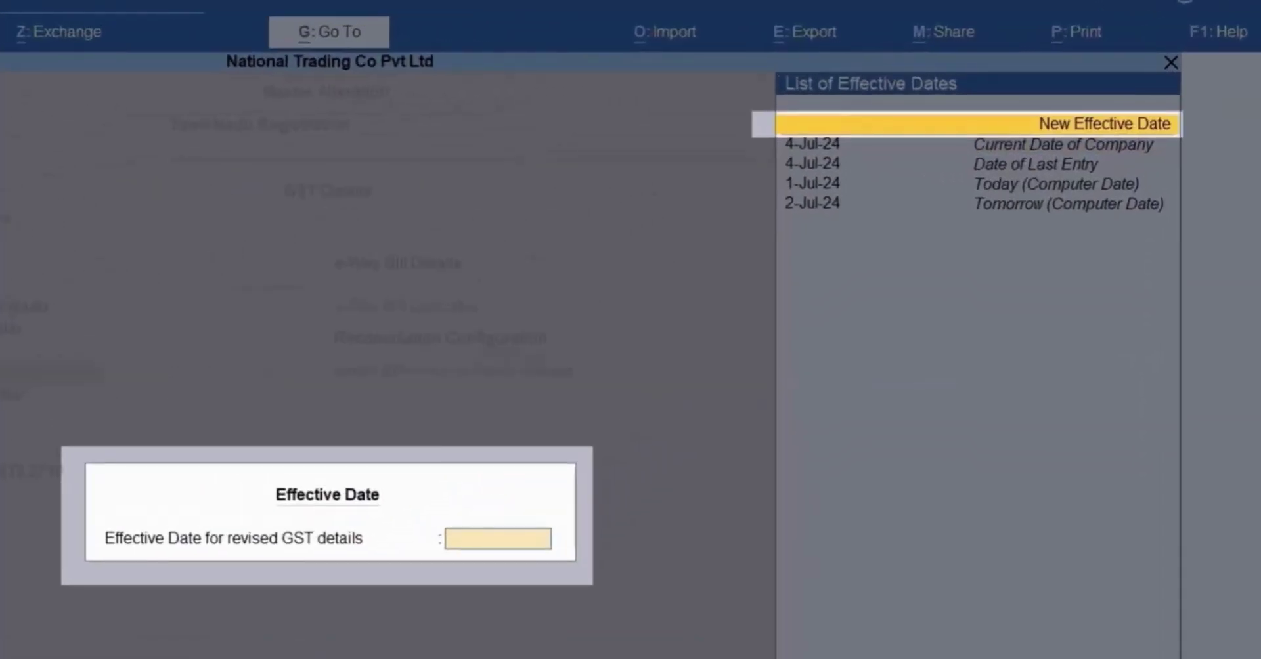
# Enter a new effective date of 1 Apr, save the registration, and return to Gateway.
pyautogui.press('Return')
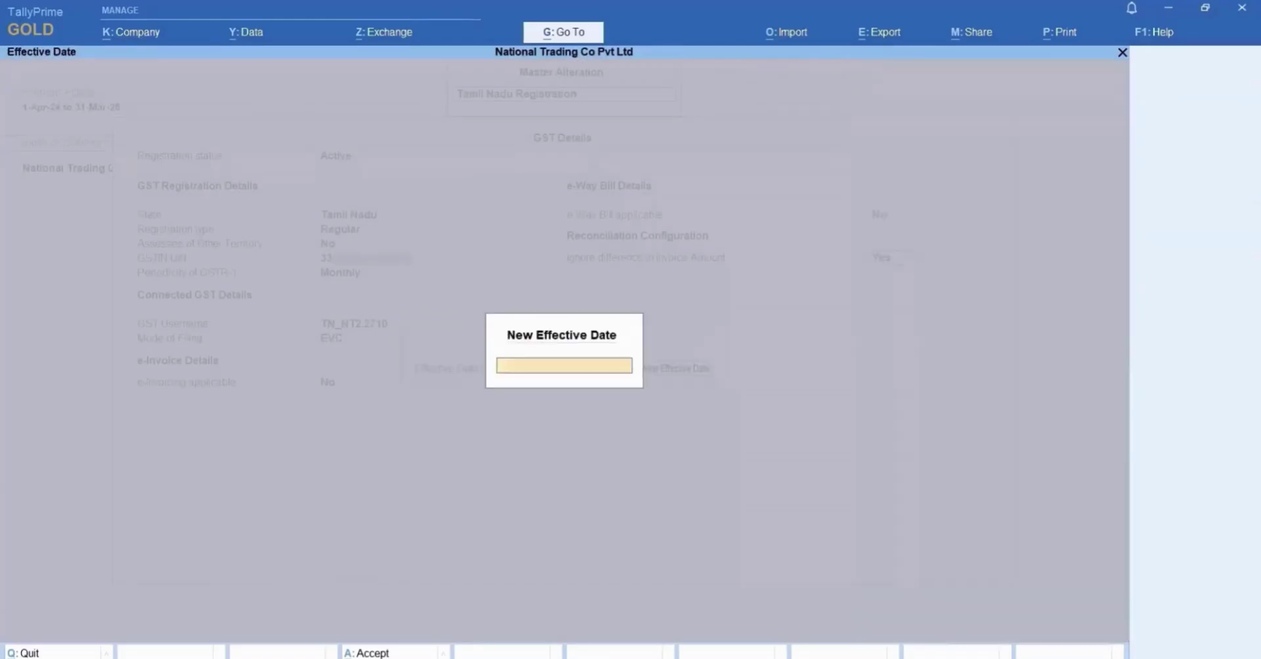
pyautogui.write('1 apr 2')
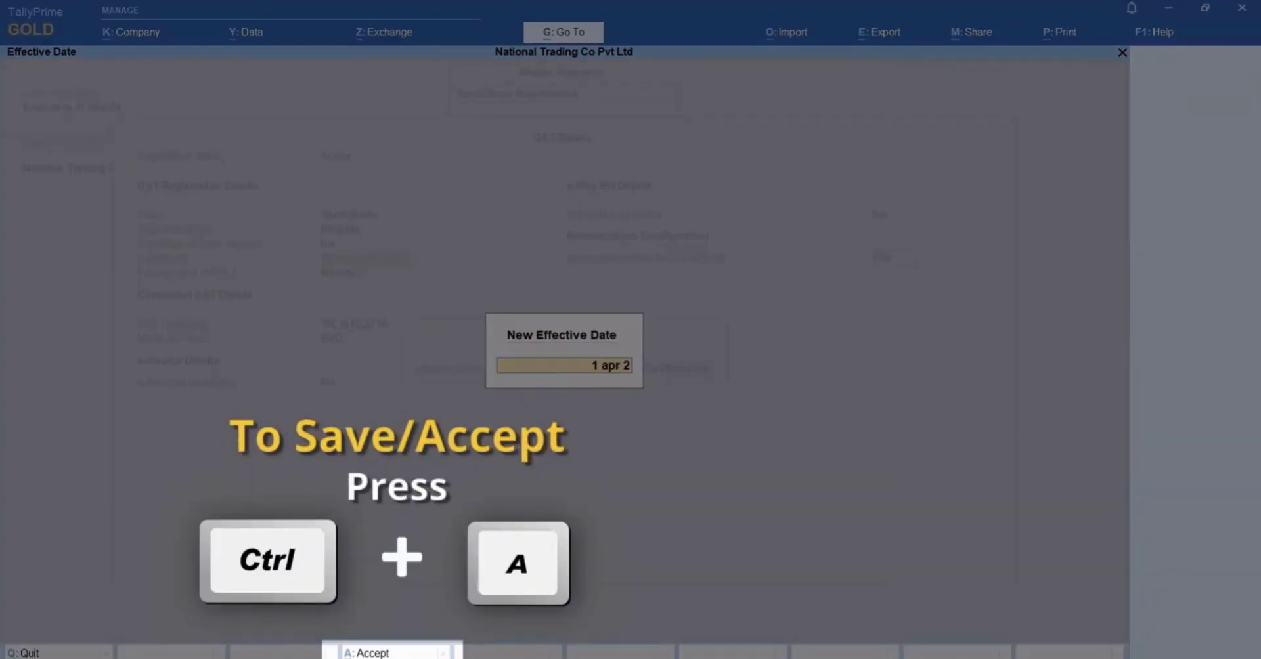
pyautogui.hotkey('ctrl', 'a')
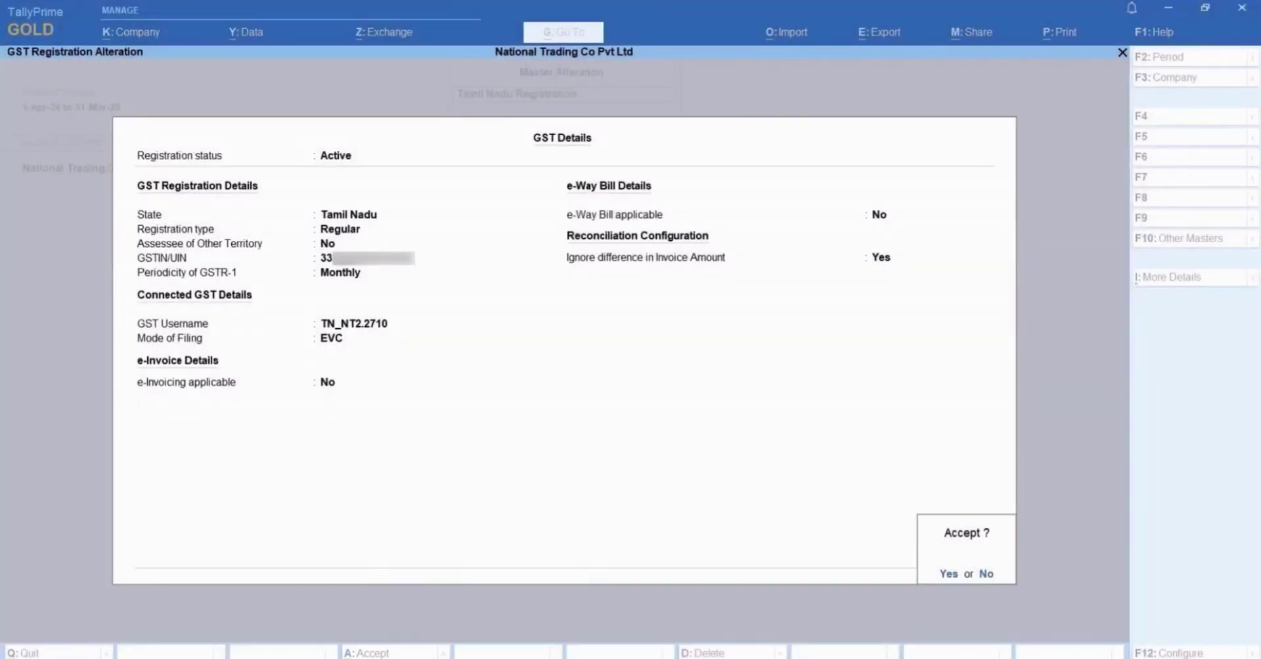
pyautogui.hotkey('ctrl', 'a')
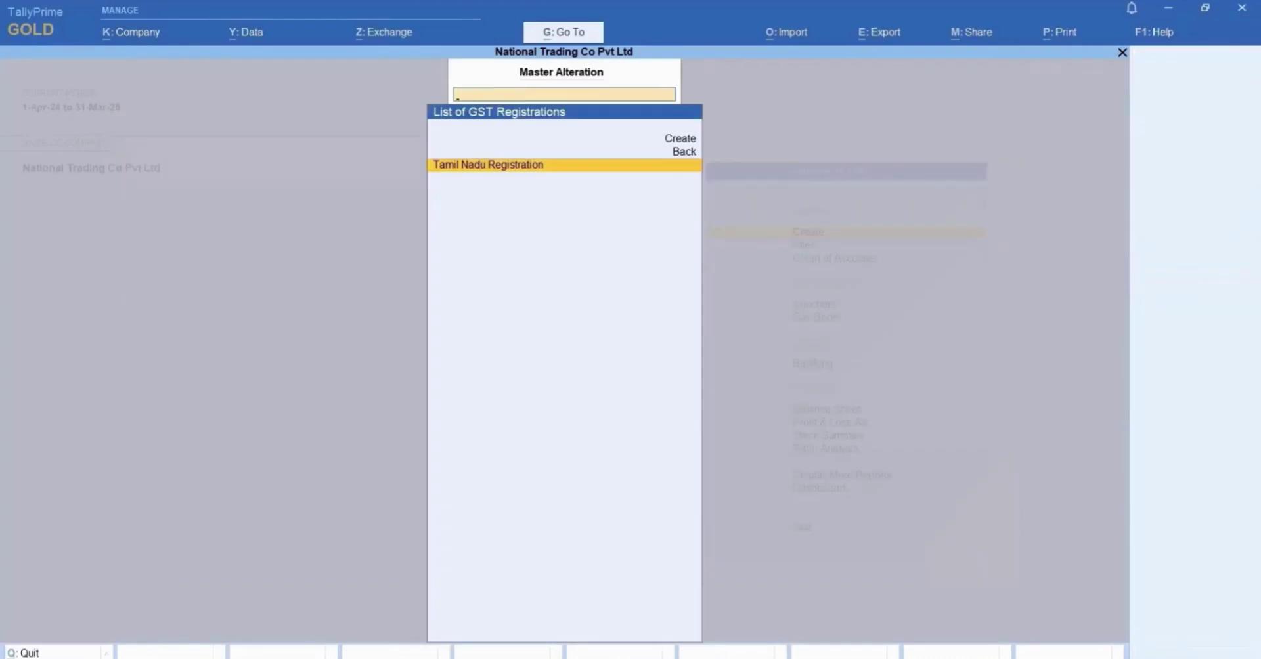
pyautogui.press('Escape')
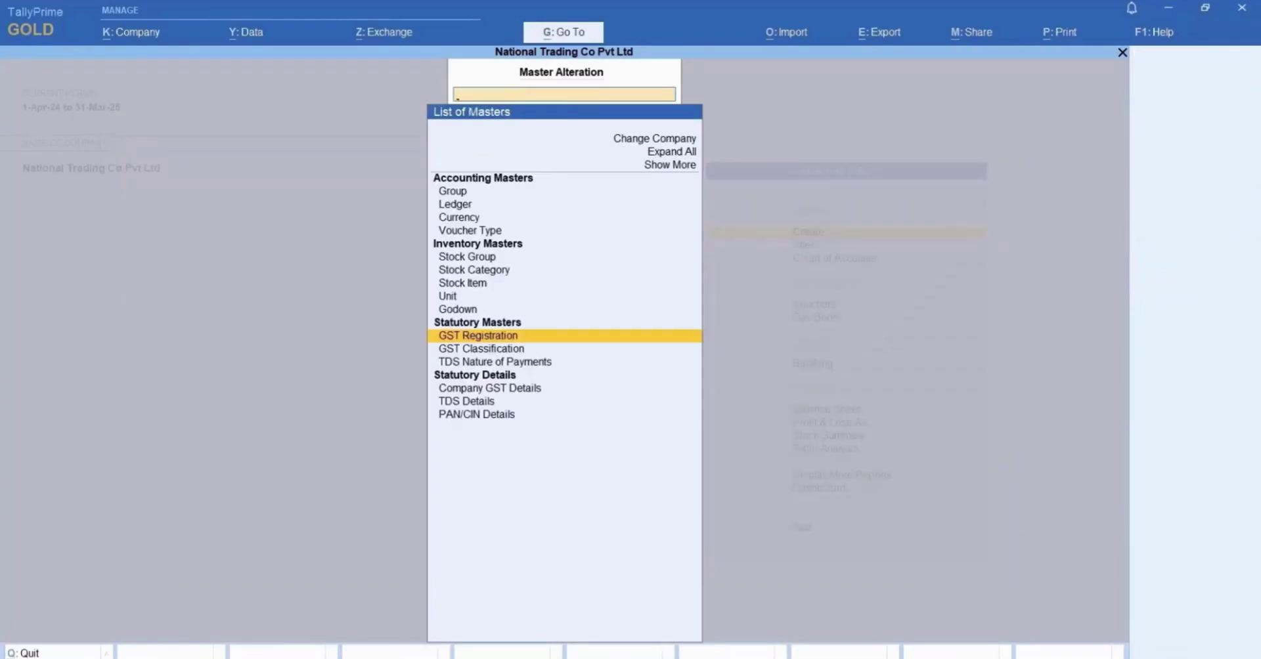
pyautogui.press('Escape')
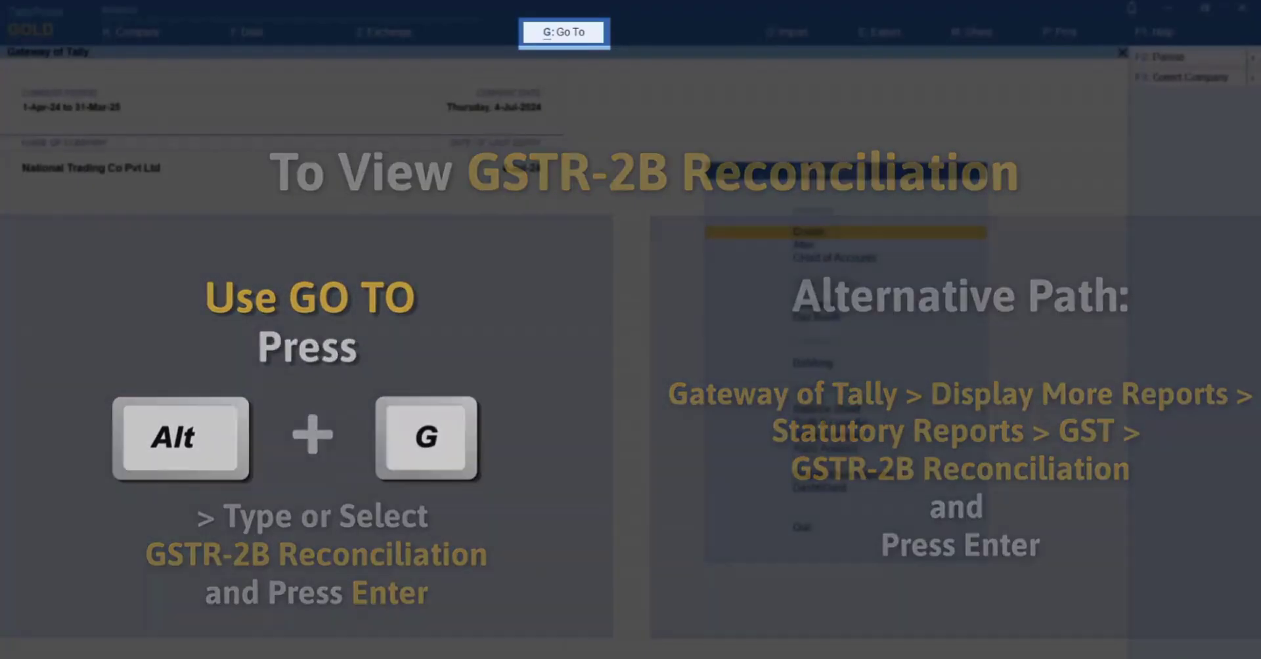
# Reopen GSTR-2B Reconciliation and agree to update the vouchers' GST status.
pyautogui.hotkey('alt', 'g')
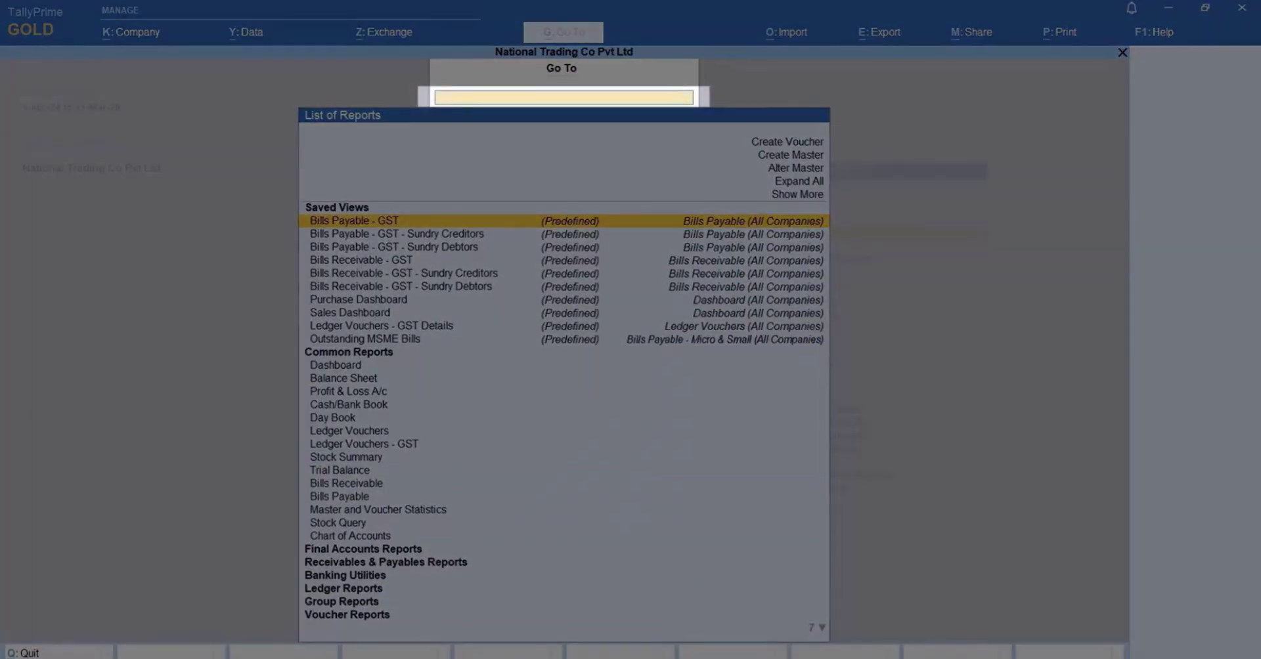
pyautogui.write('2b')
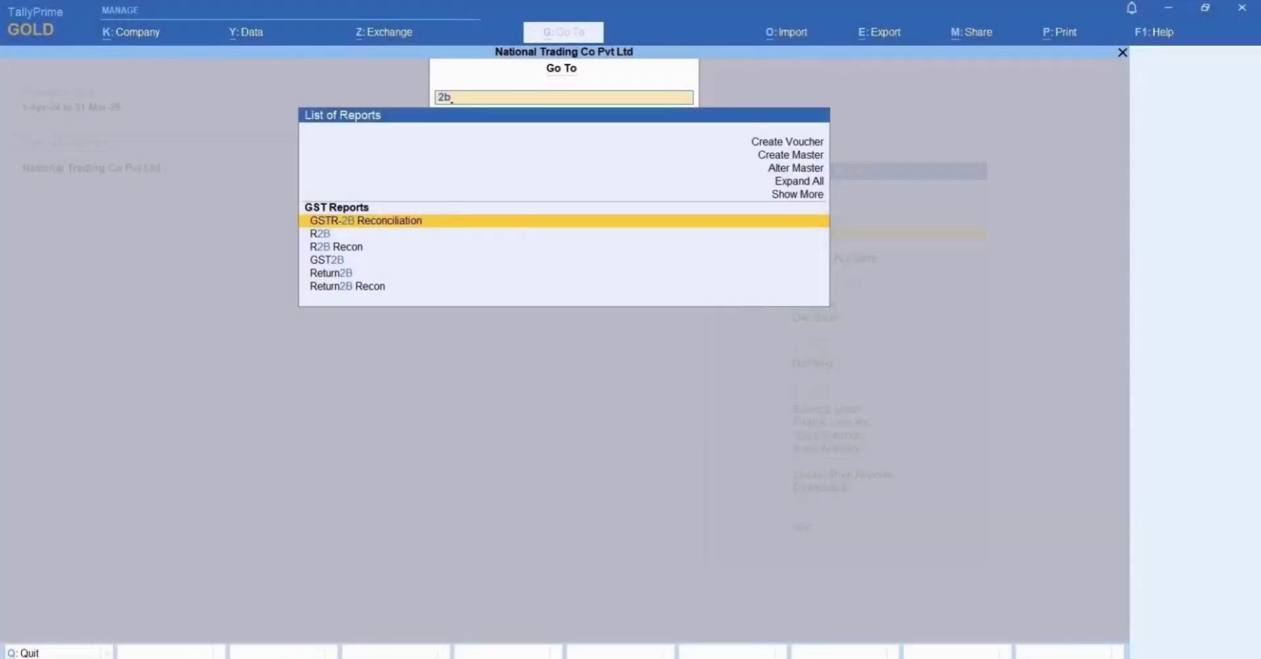
pyautogui.press('Return')
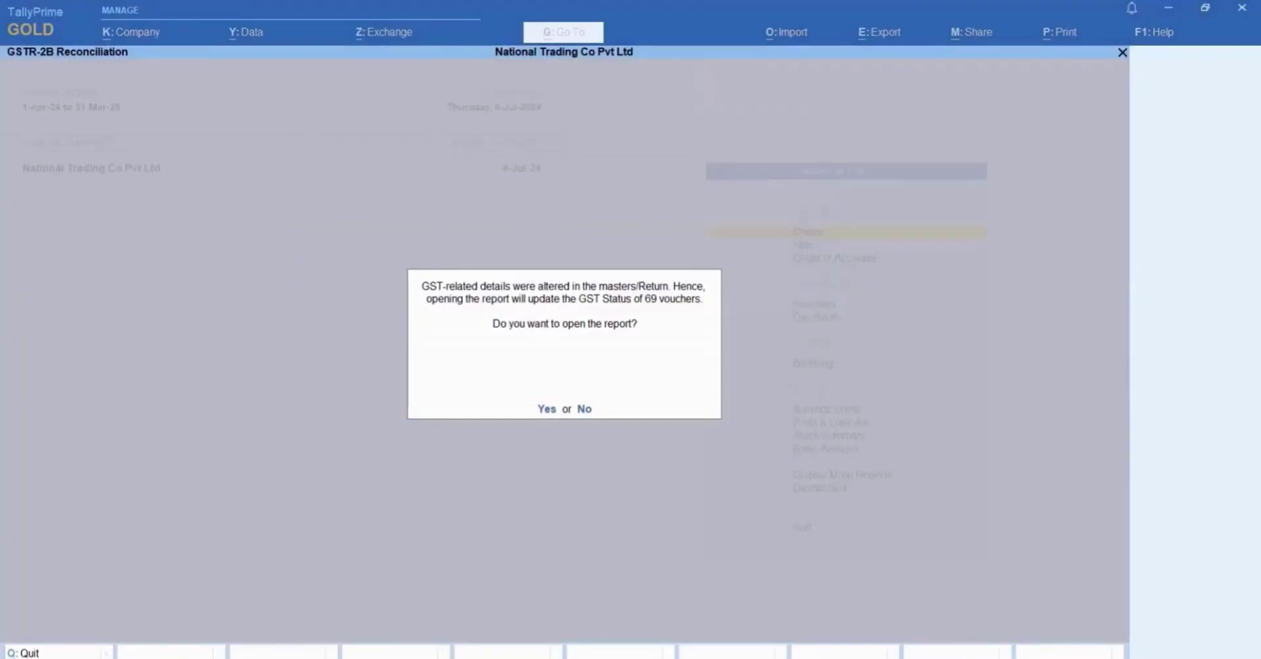
pyautogui.press('y')
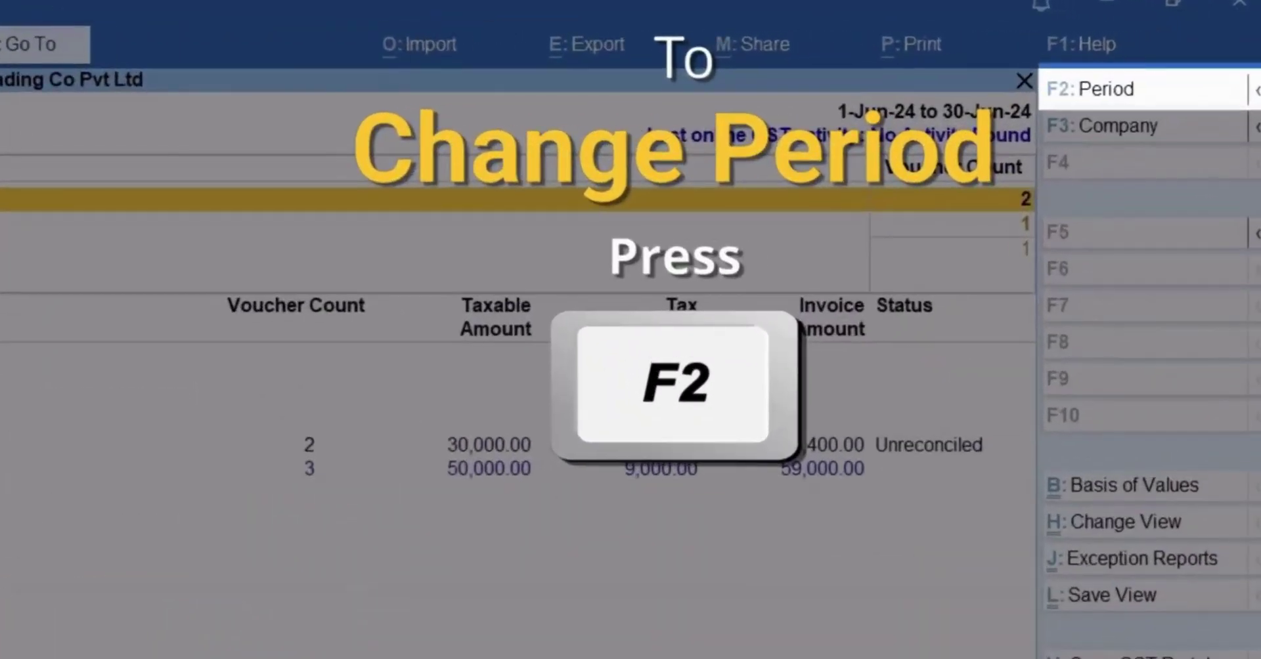
# Set the period to 1-Apr-24 through 30-Apr-24 and open the Reconciled vouchers list.
pyautogui.press('F2')
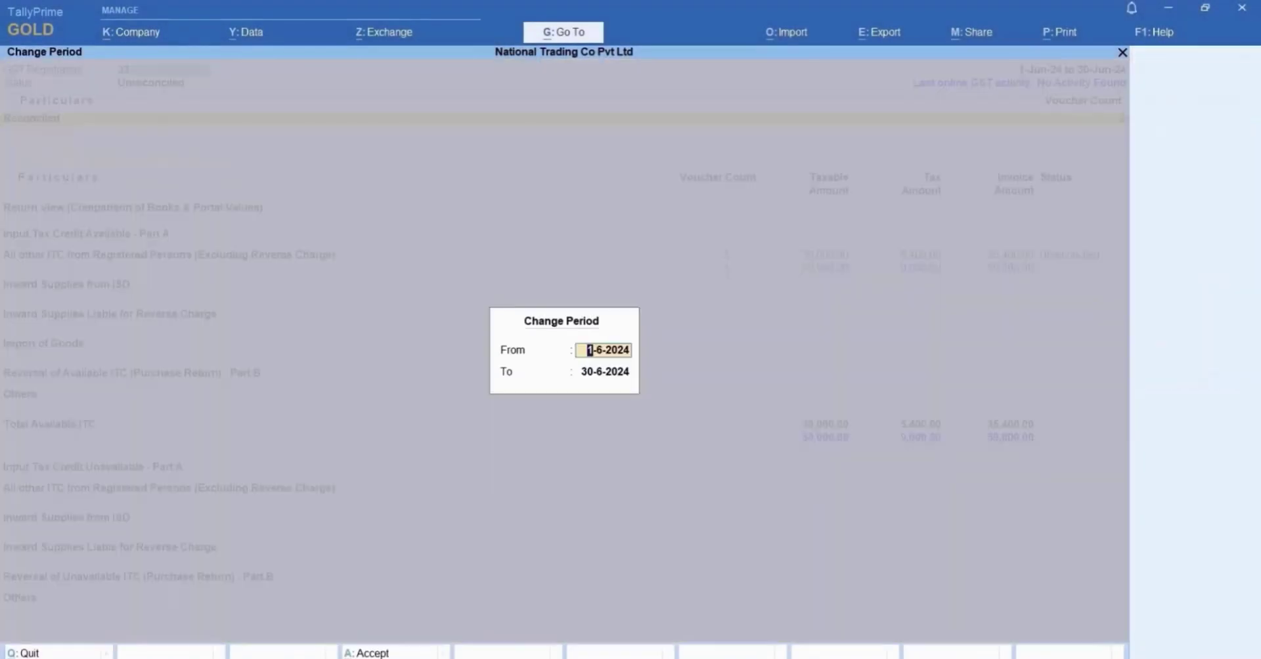
pyautogui.write('apr')
pyautogui.press('Return')
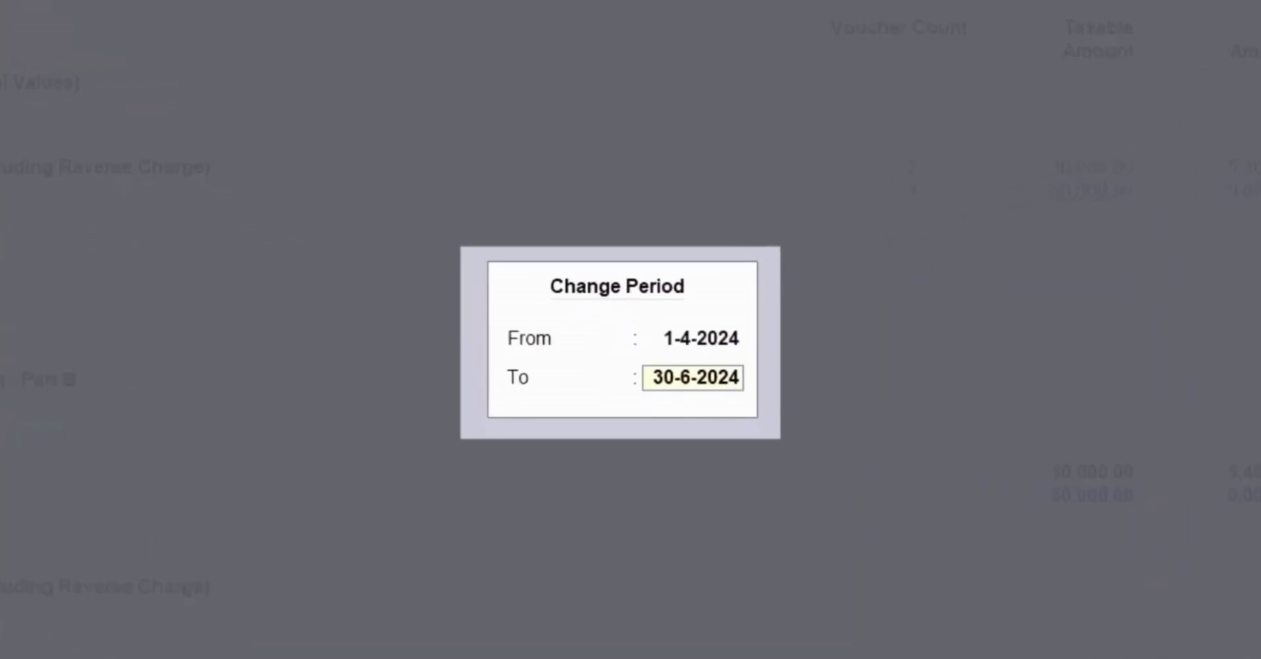
pyautogui.write('apr')
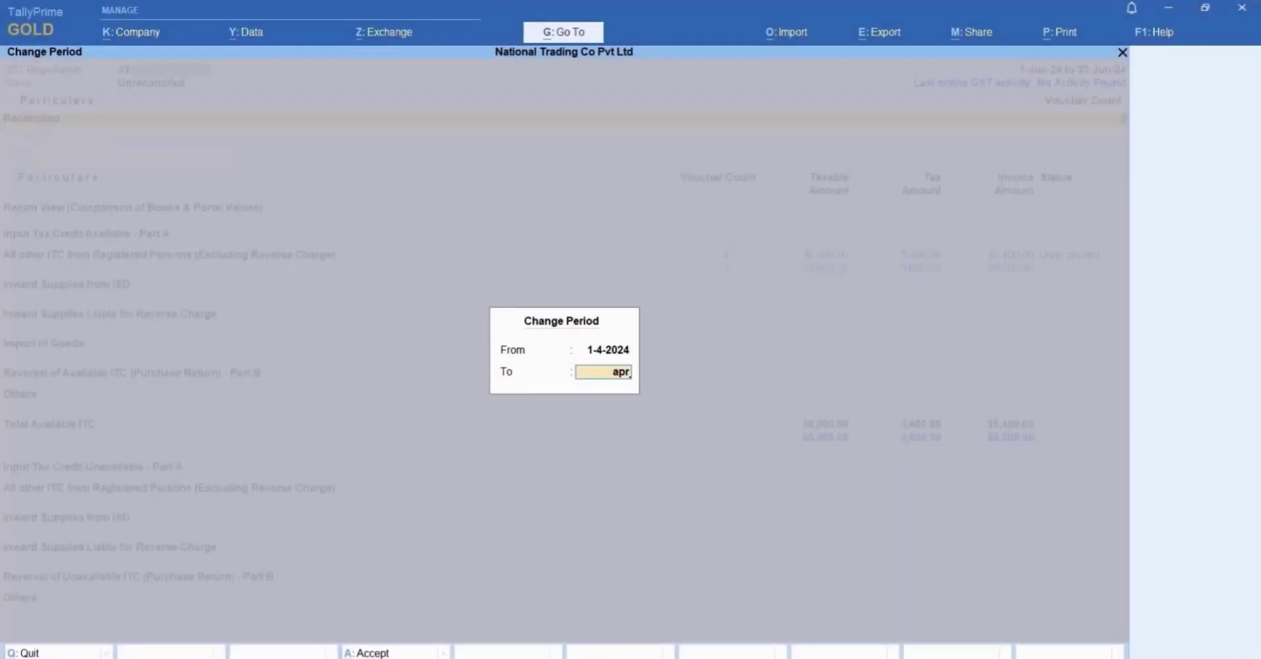
pyautogui.press('Return')
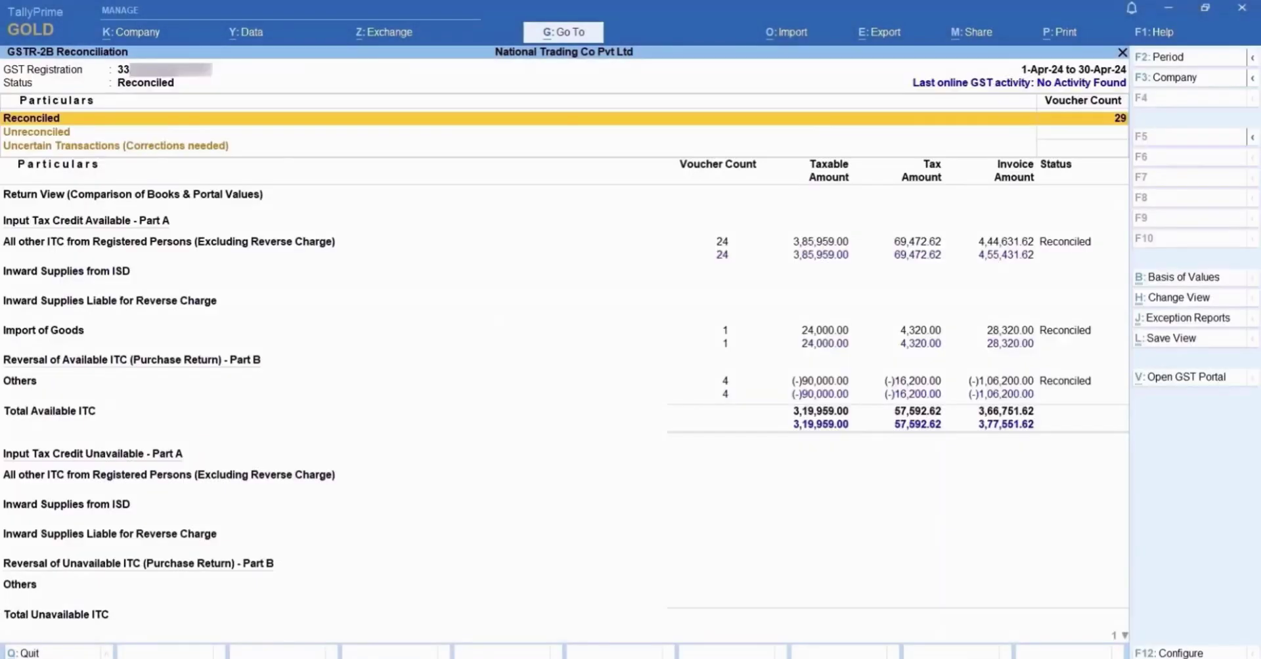
pyautogui.press('Return')
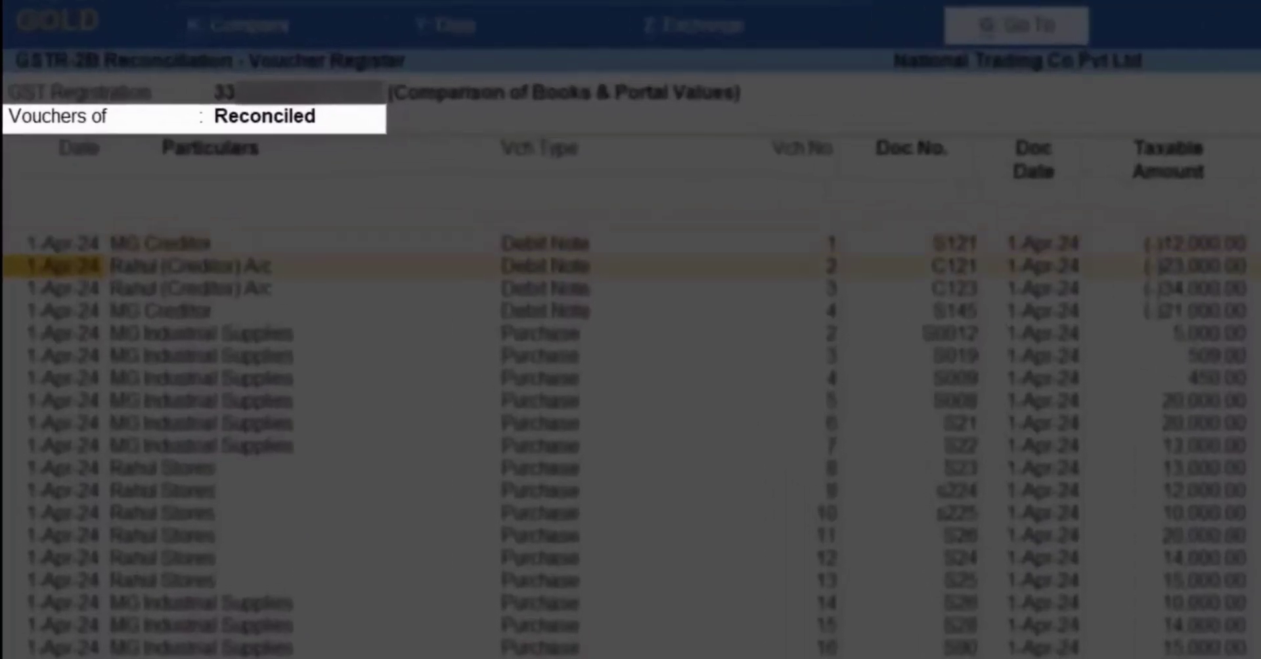
# Check the Suraj Trading Company STD01 row's columns, then go back to the summary.
pyautogui.press('Down')
pyautogui.press('Down')
pyautogui.press('Down')
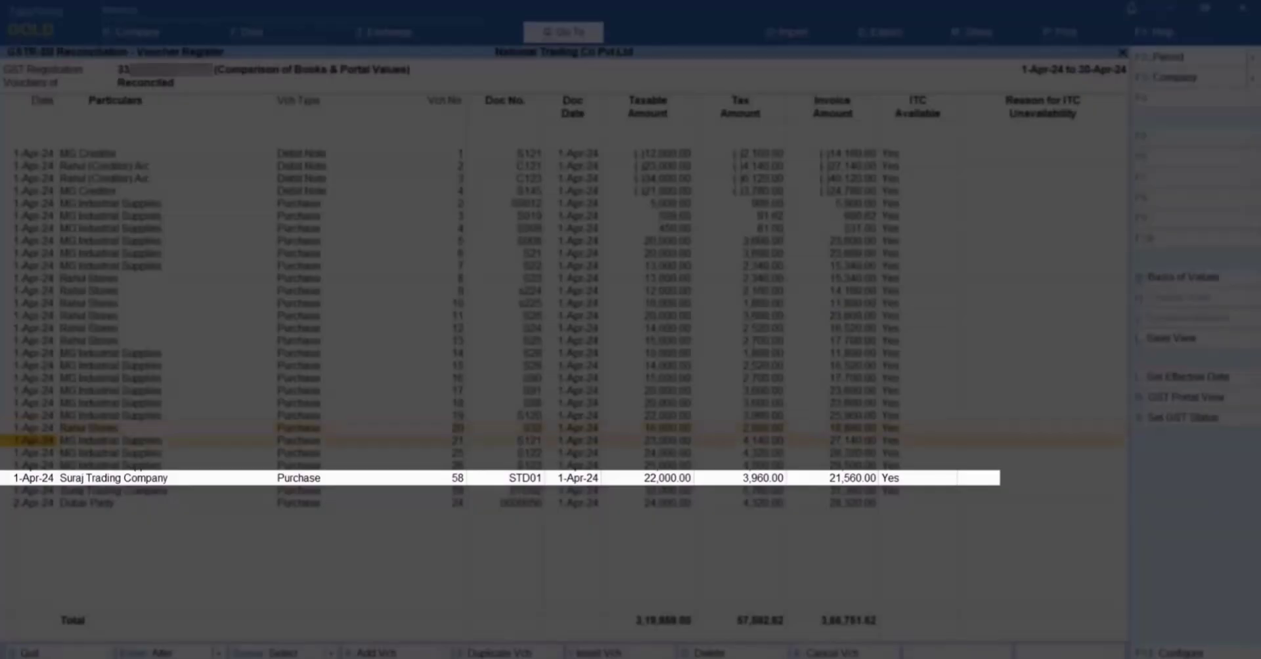
pyautogui.press('Down')
pyautogui.press('Down')
pyautogui.press('Down')
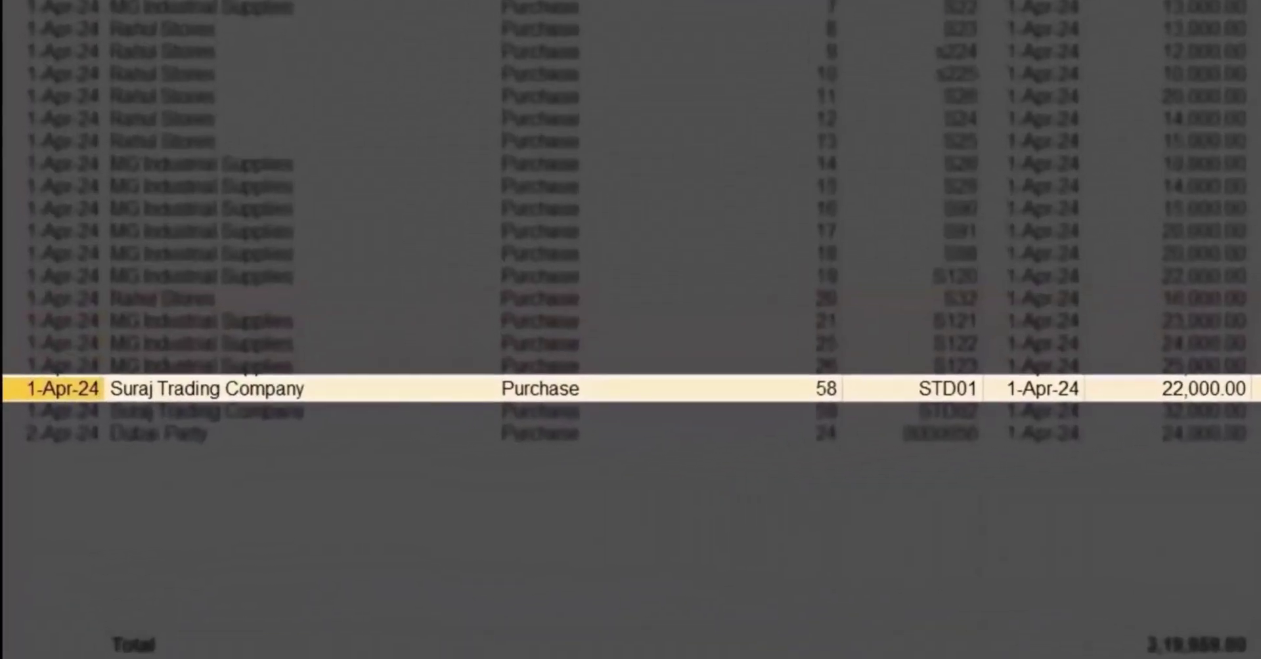
pyautogui.press('Right')
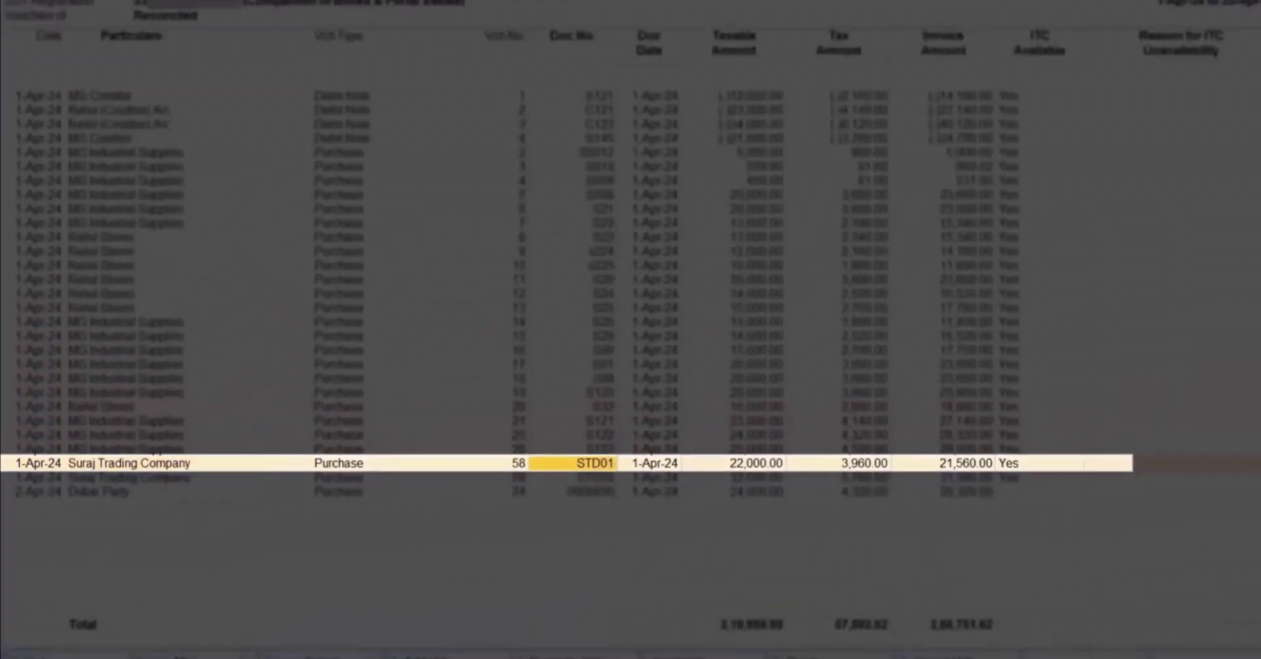
pyautogui.press('Right')
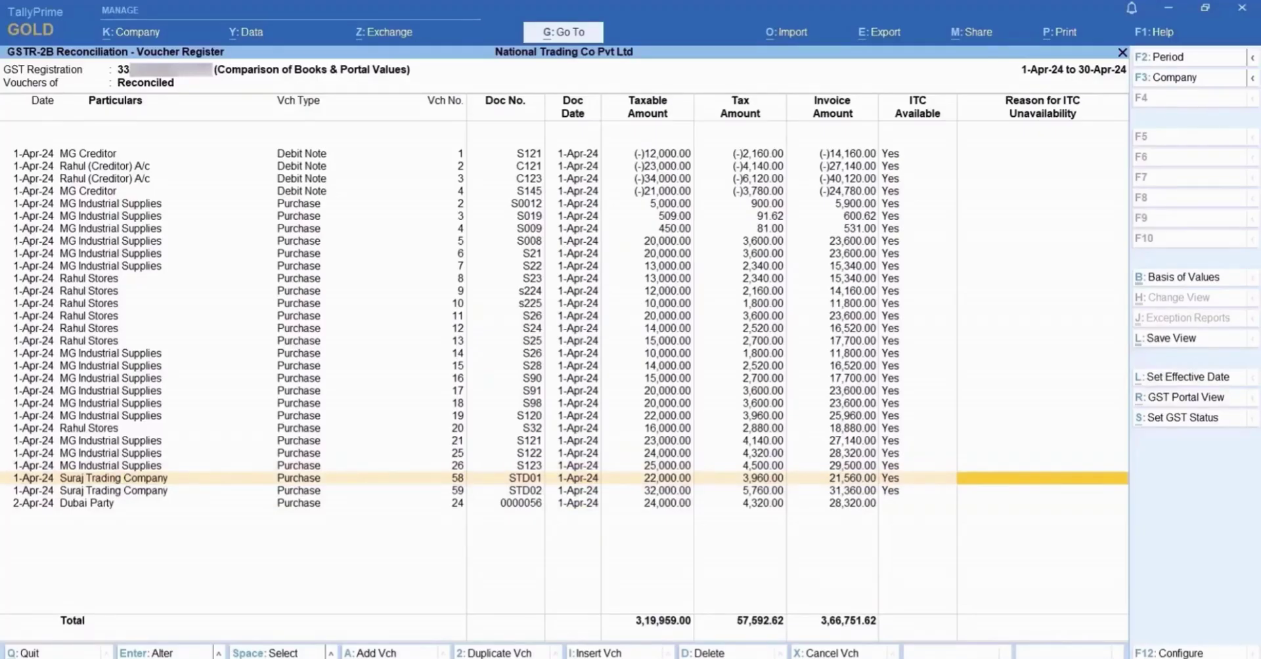
pyautogui.press('Escape')
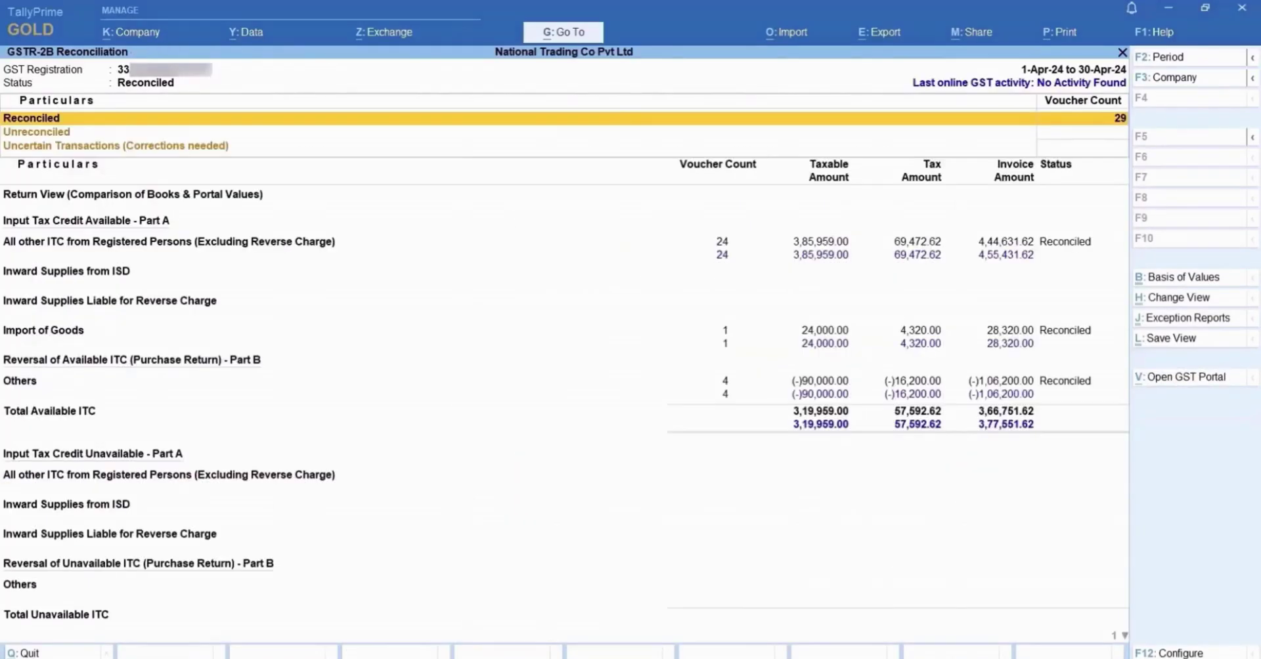